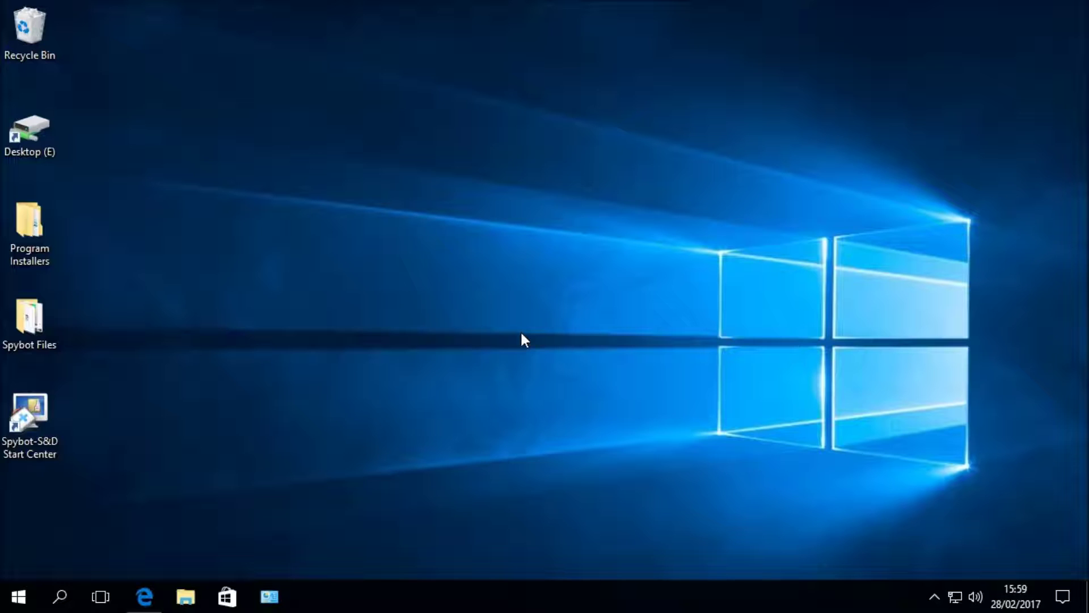
Run the Spybot-S&D Start Center shortcut as administrator, approving the User Account Control prompt
{"action": "right_click", "coordinate": [26, 450]}
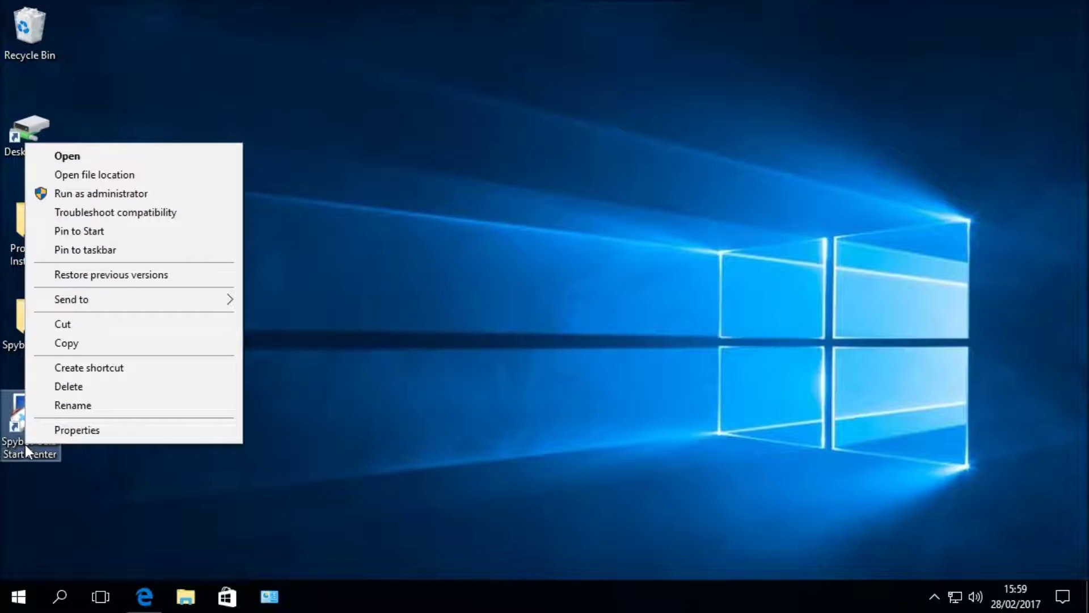
{"action": "left_click", "coordinate": [80, 195]}
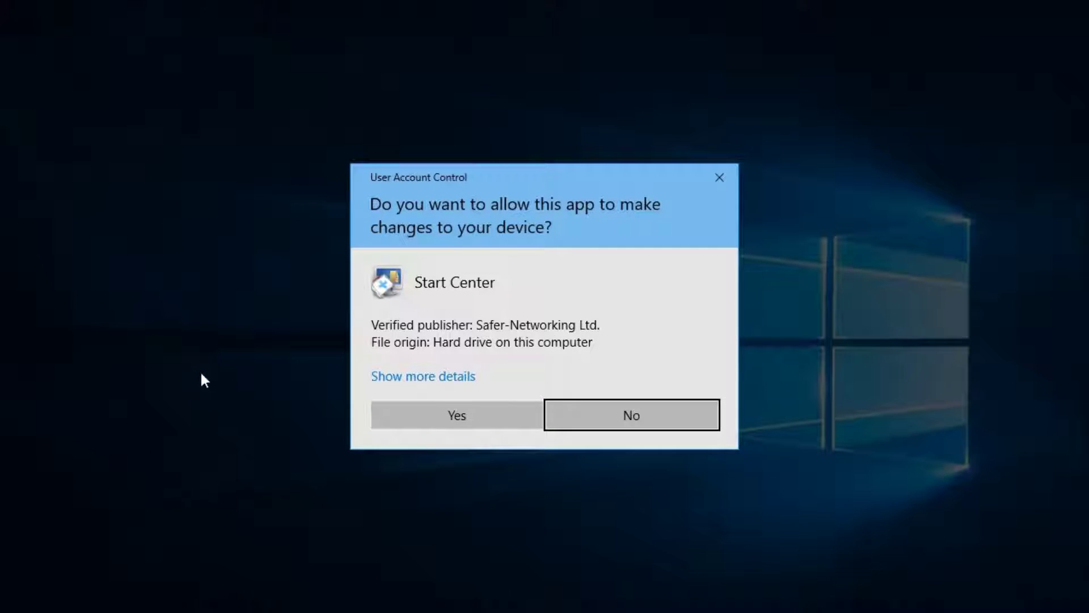
{"action": "left_click", "coordinate": [400, 426]}
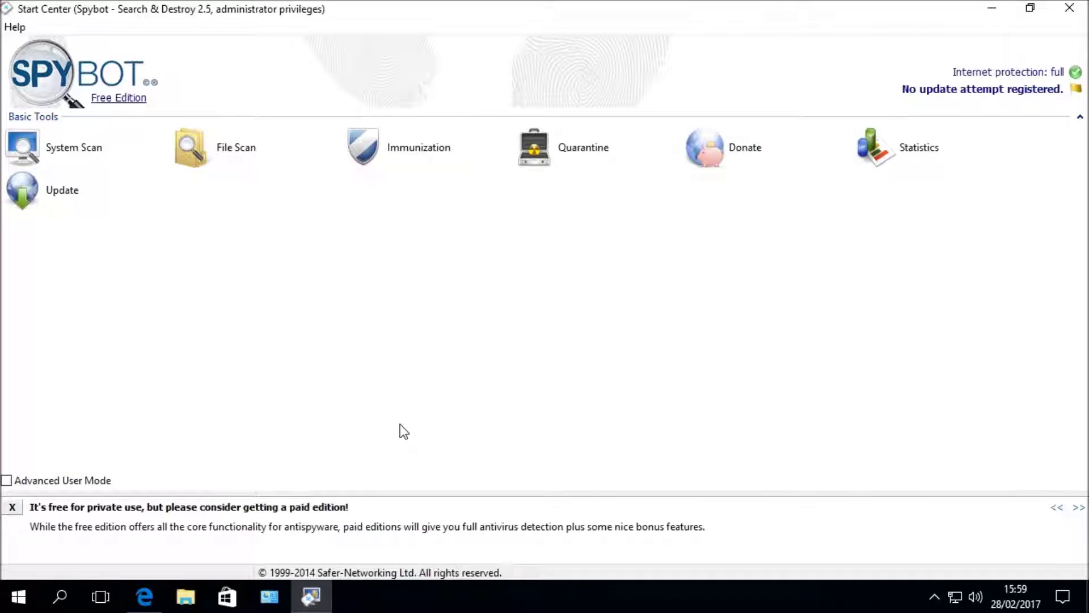
Review the Free Edition licence and the private and business edition comparisons, then close Spybot
{"action": "left_click", "coordinate": [115, 101]}
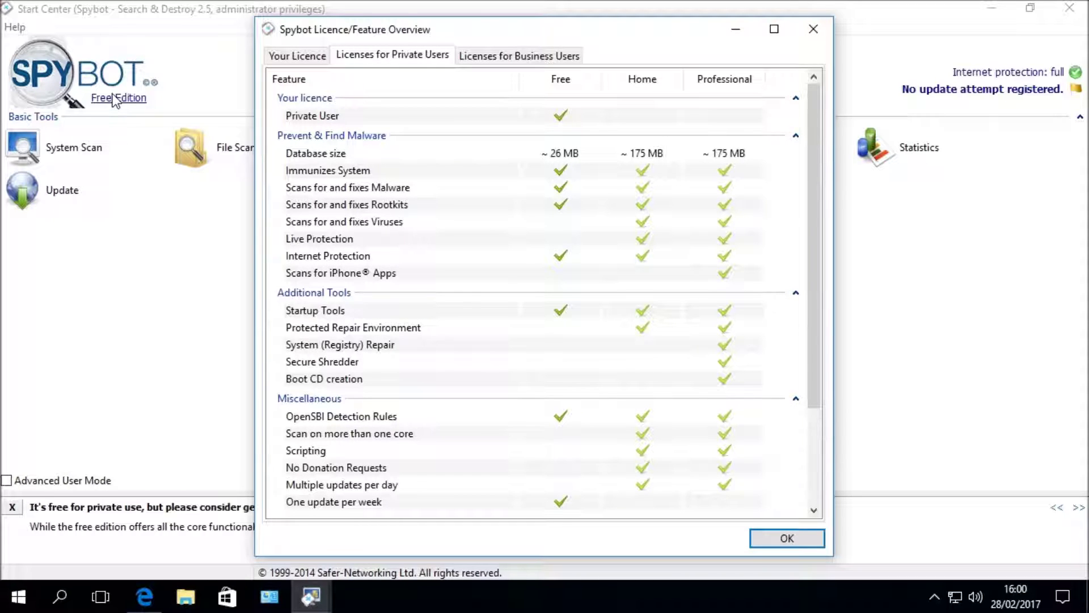
{"action": "left_click", "coordinate": [288, 60]}
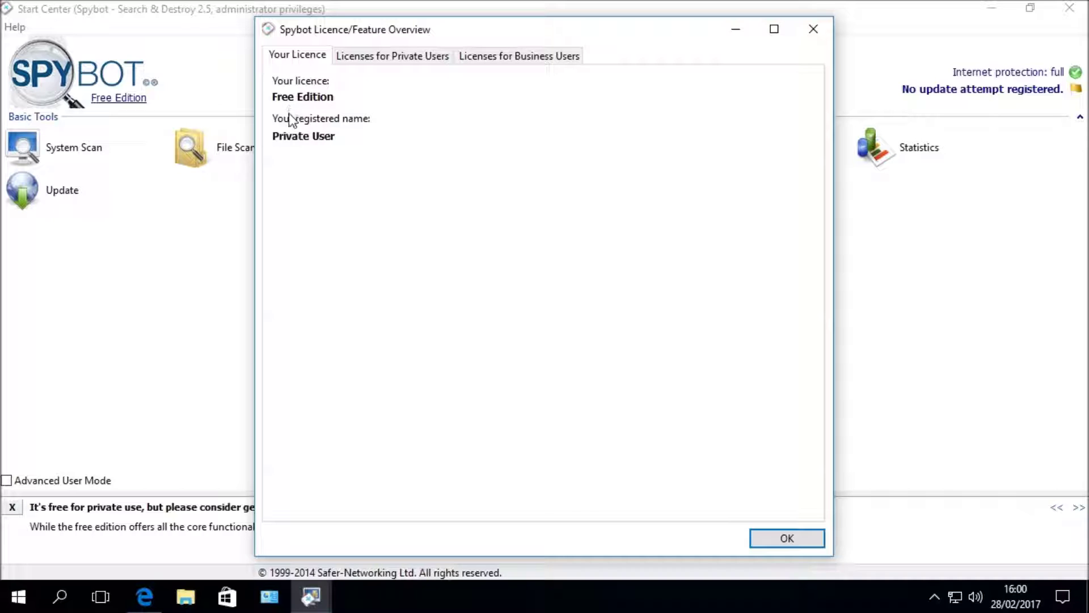
{"action": "left_click", "coordinate": [383, 60]}
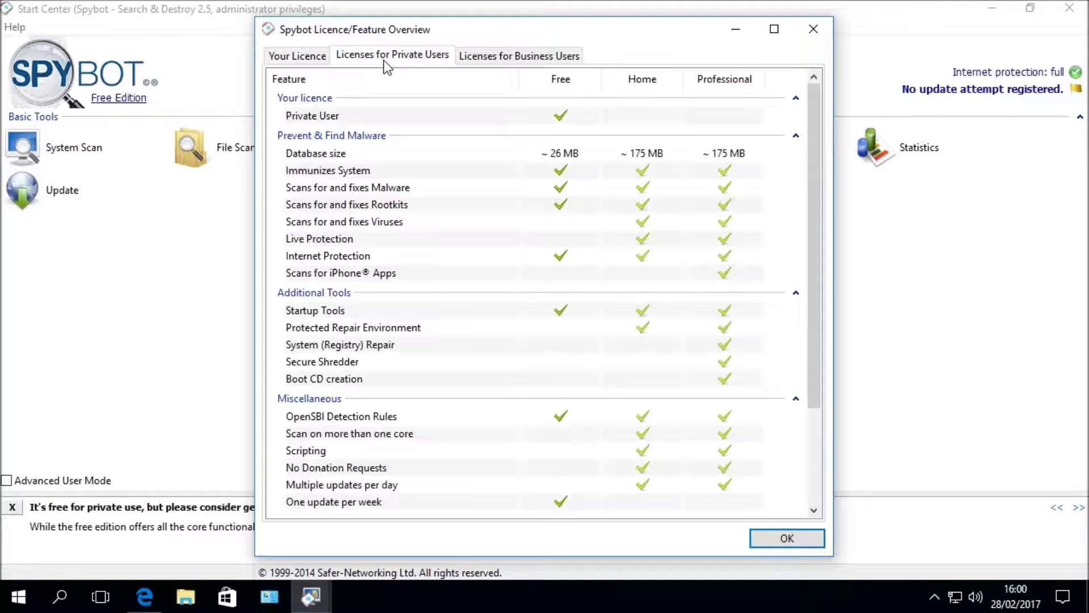
{"action": "left_click", "coordinate": [479, 57]}
{"action": "left_click", "coordinate": [800, 543]}
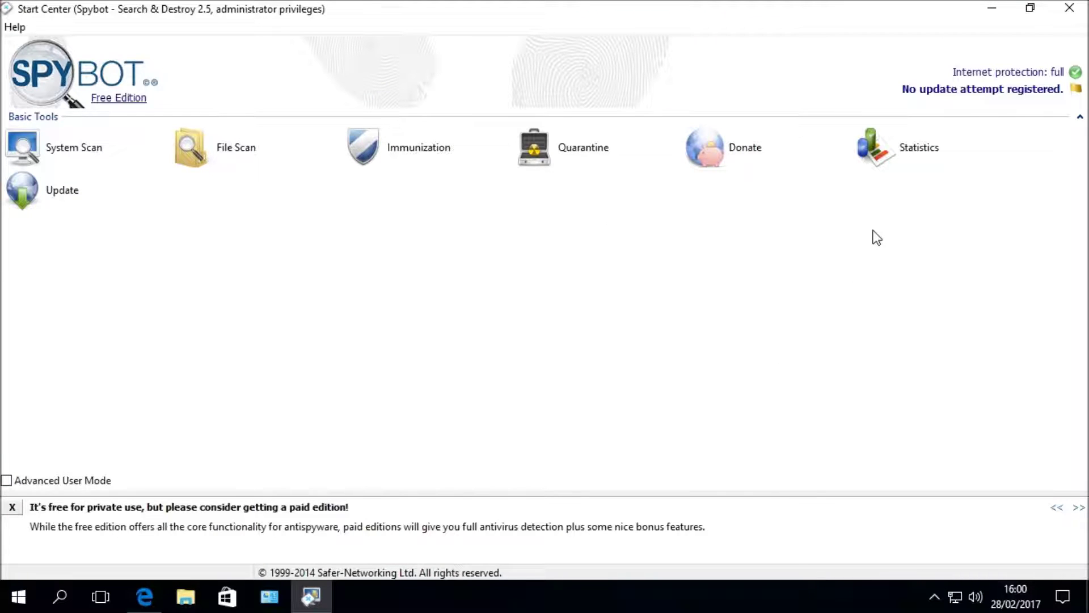
{"action": "left_click", "coordinate": [1070, 10]}
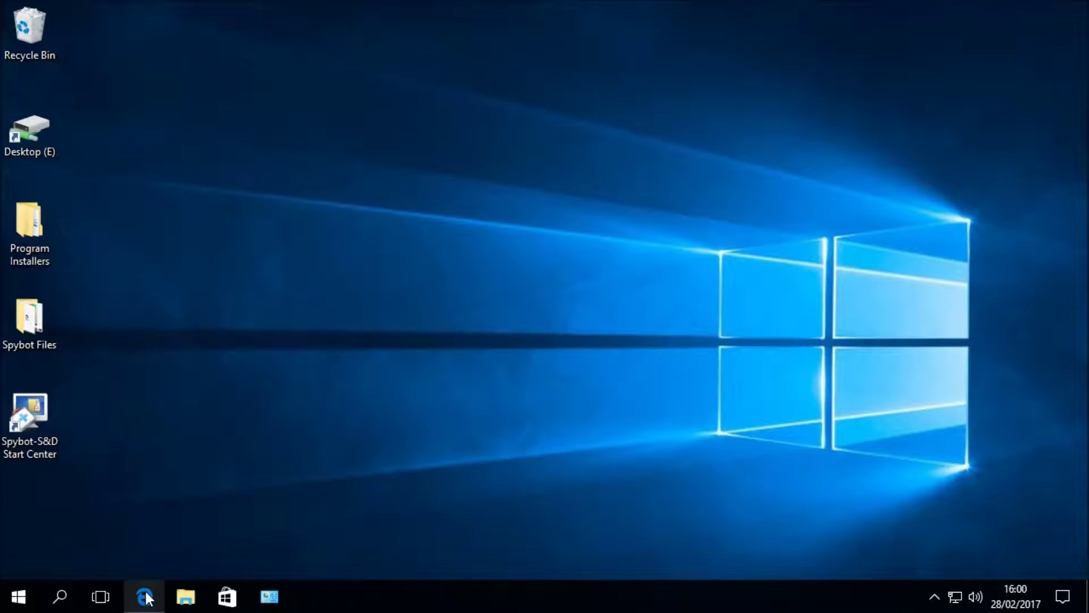
Switch to the Microsoft Edge window showing the Gmail inbox
{"action": "mouse_move", "coordinate": [147, 598]}
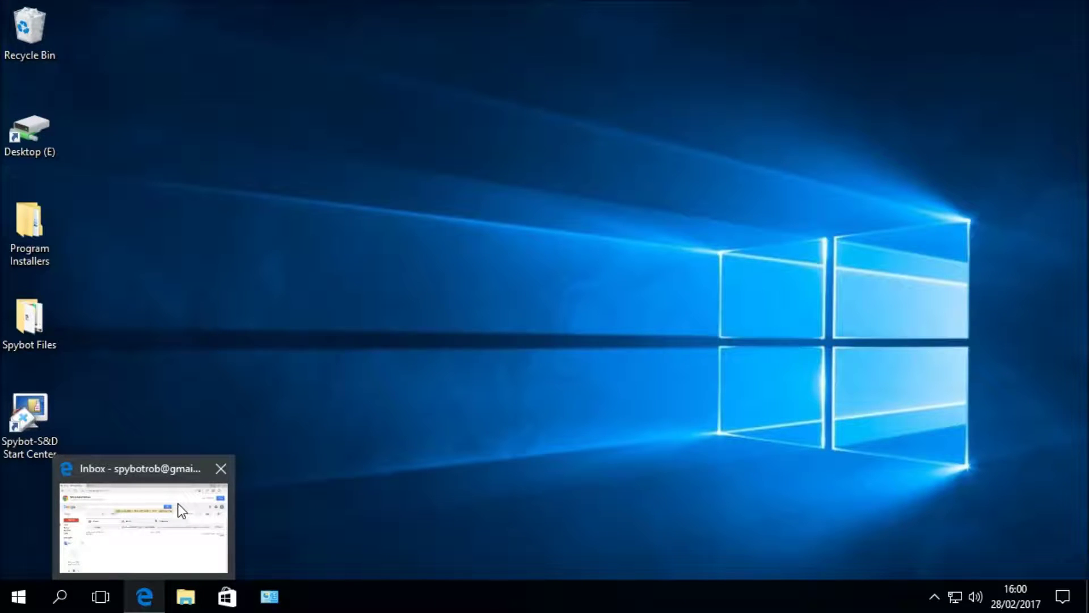
{"action": "mouse_move", "coordinate": [163, 556]}
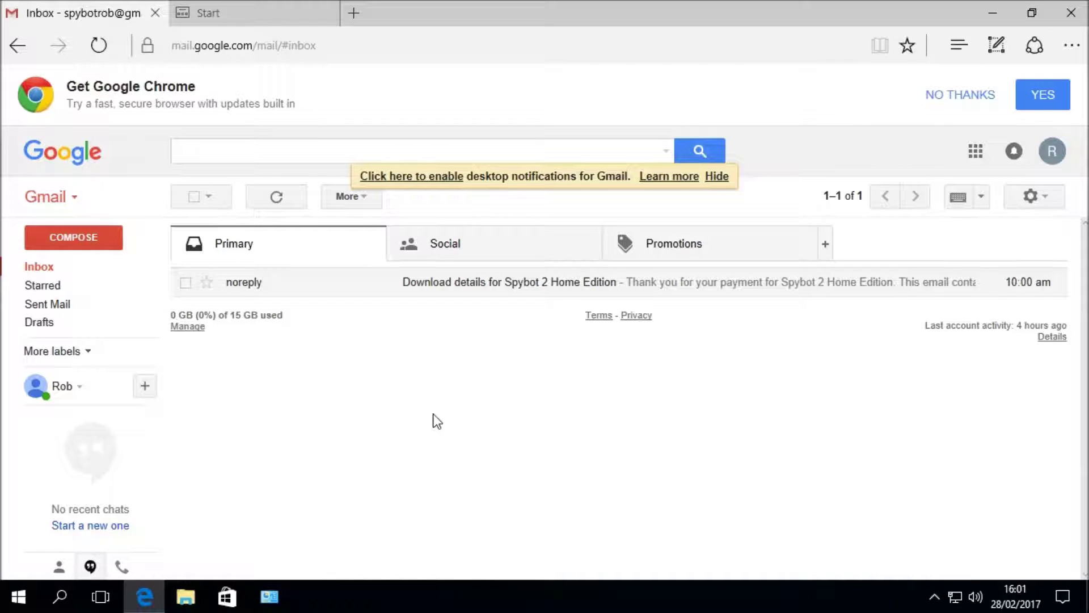
Open the 'Download details for Spybot 2 Home Edition' email and follow its dl.spybot.info licence download link
{"action": "left_click", "coordinate": [276, 294]}
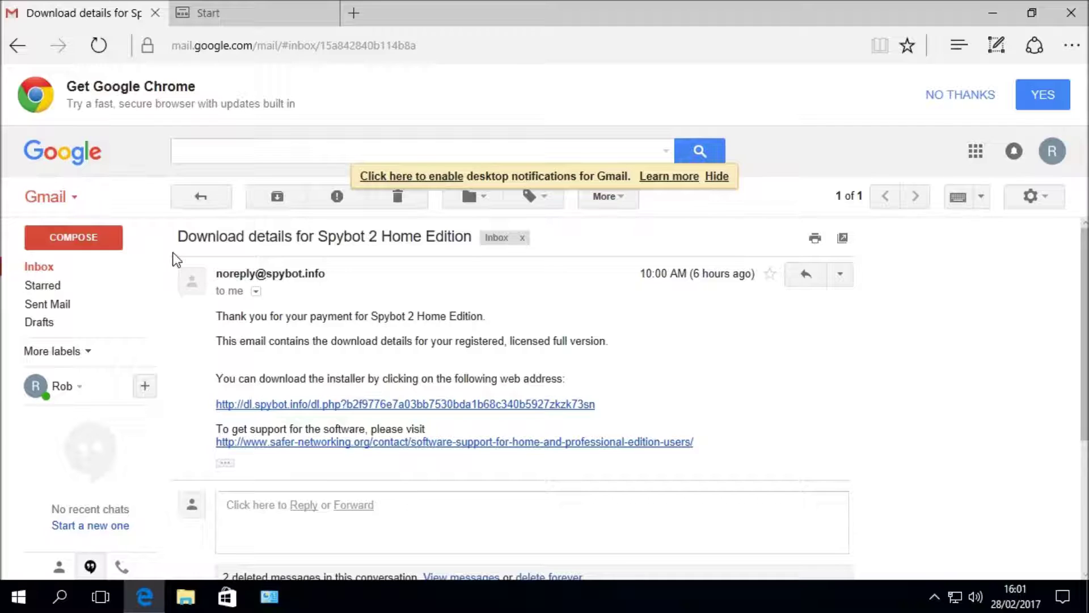
{"action": "left_click", "coordinate": [257, 404]}
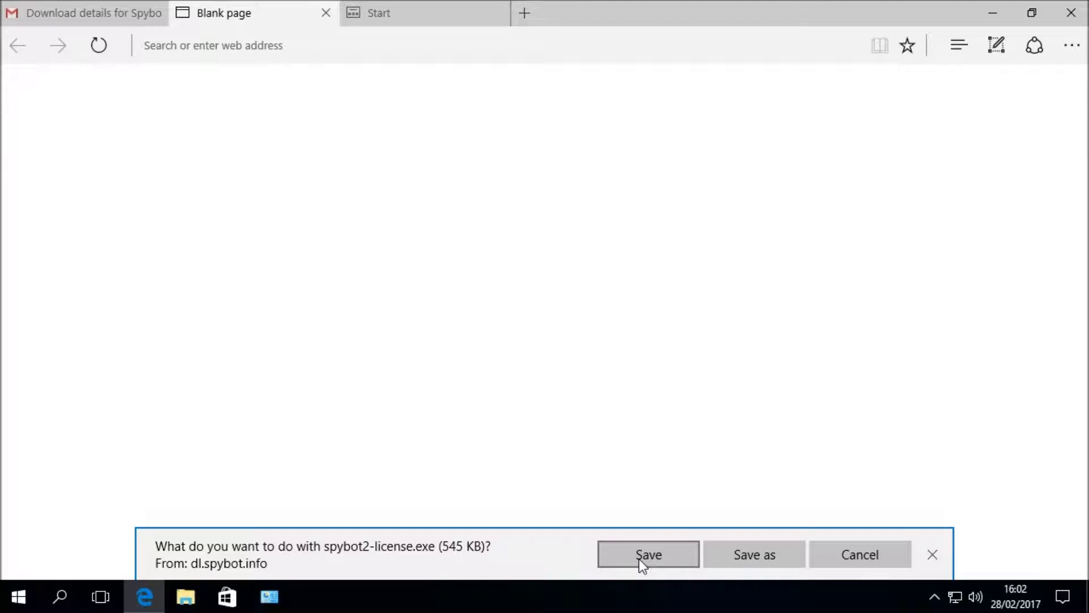
Save and run the downloaded licence installer, allowing it to make changes
{"action": "left_click", "coordinate": [639, 559]}
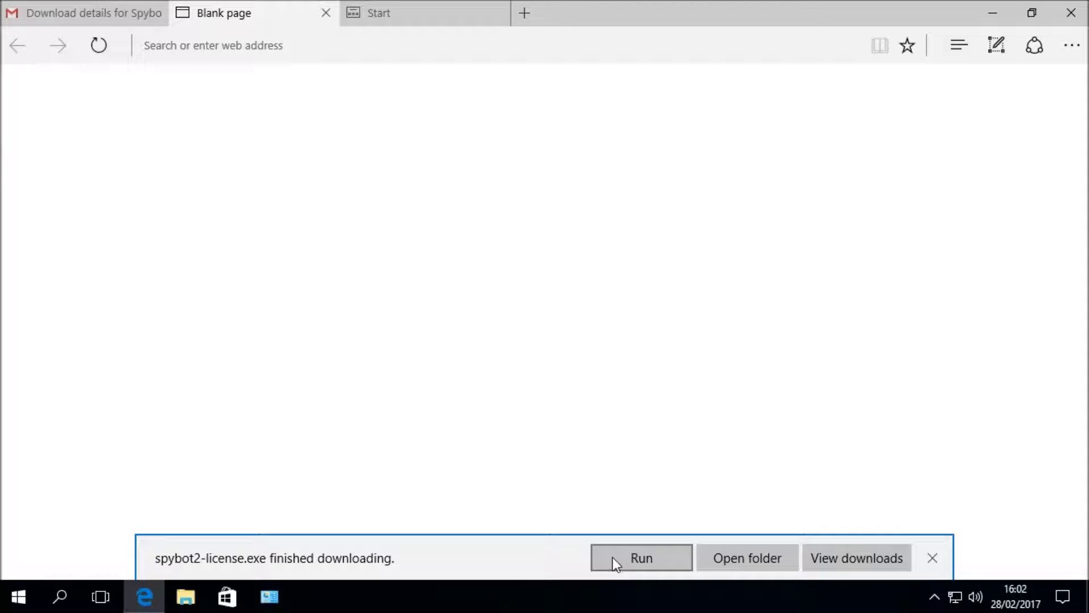
{"action": "left_click", "coordinate": [616, 564]}
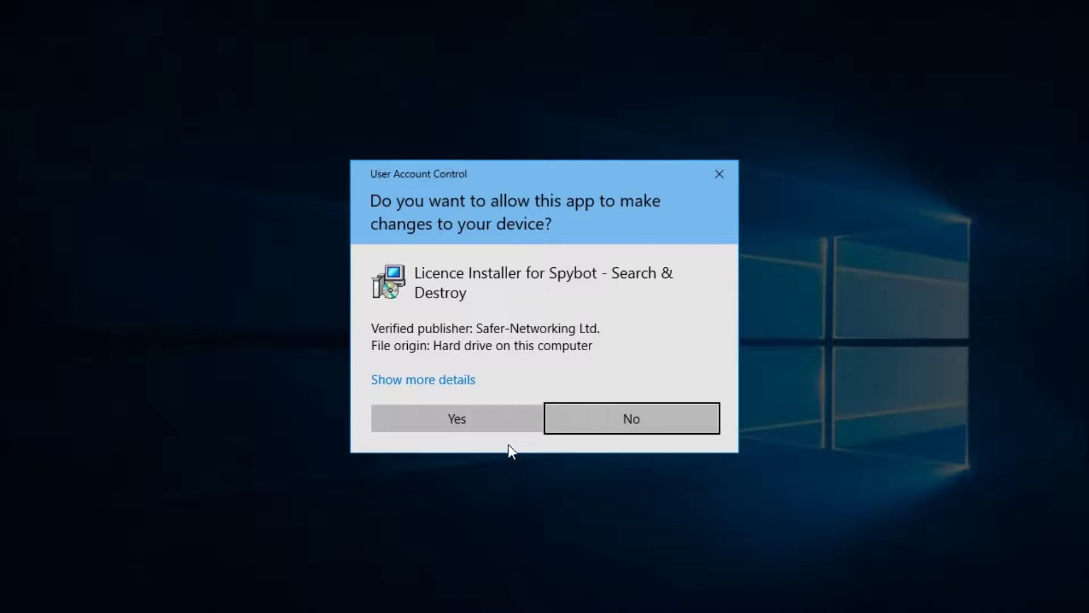
{"action": "left_click", "coordinate": [494, 419]}
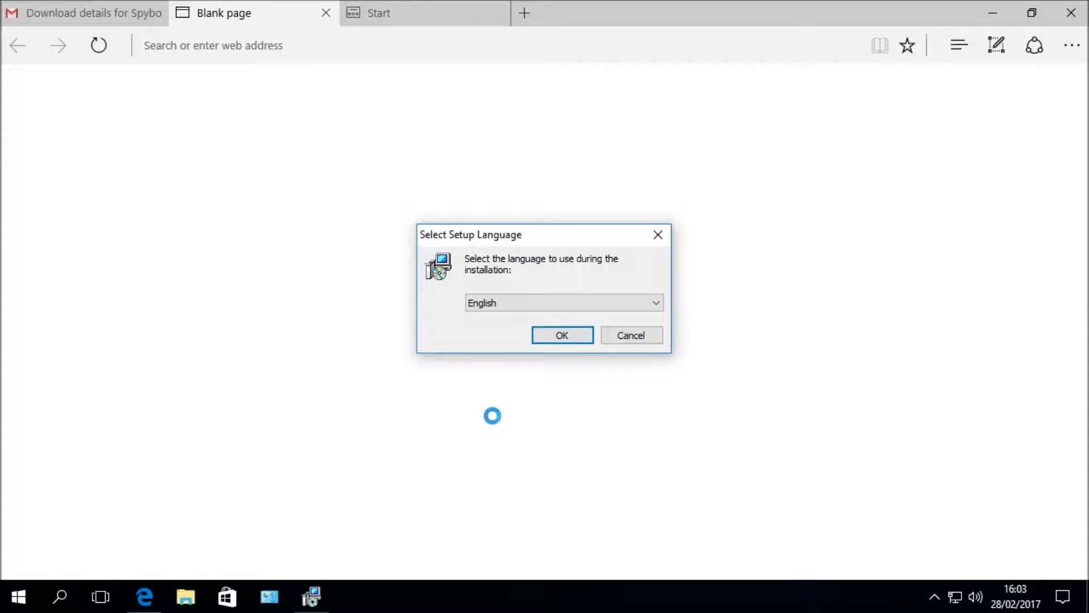
{"action": "left_click", "coordinate": [563, 336]}
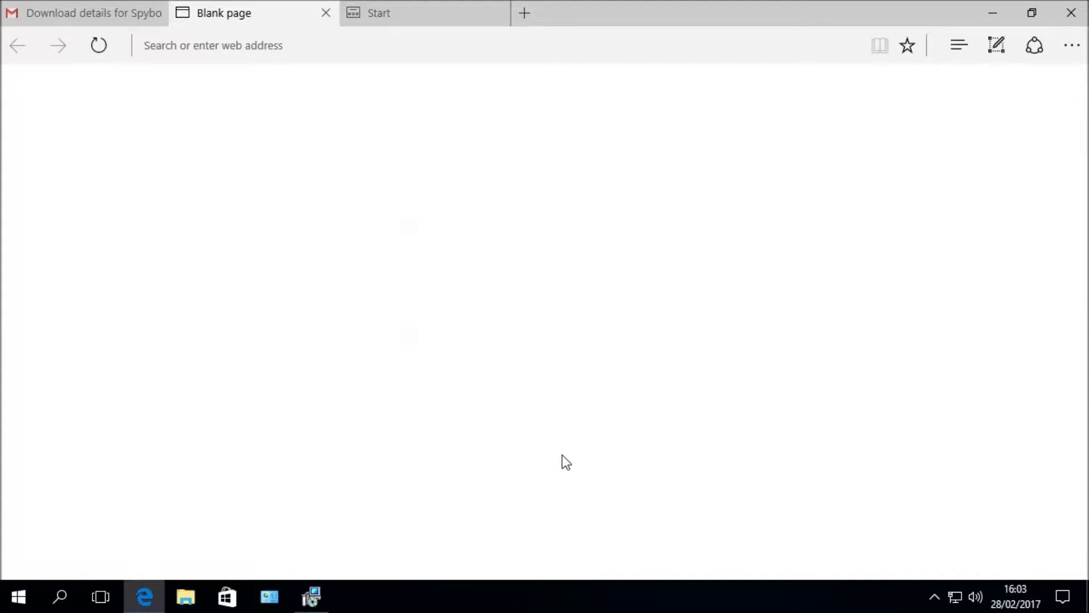
Minimise Edge and confirm English as the licence setup language
{"action": "left_click", "coordinate": [986, 12]}
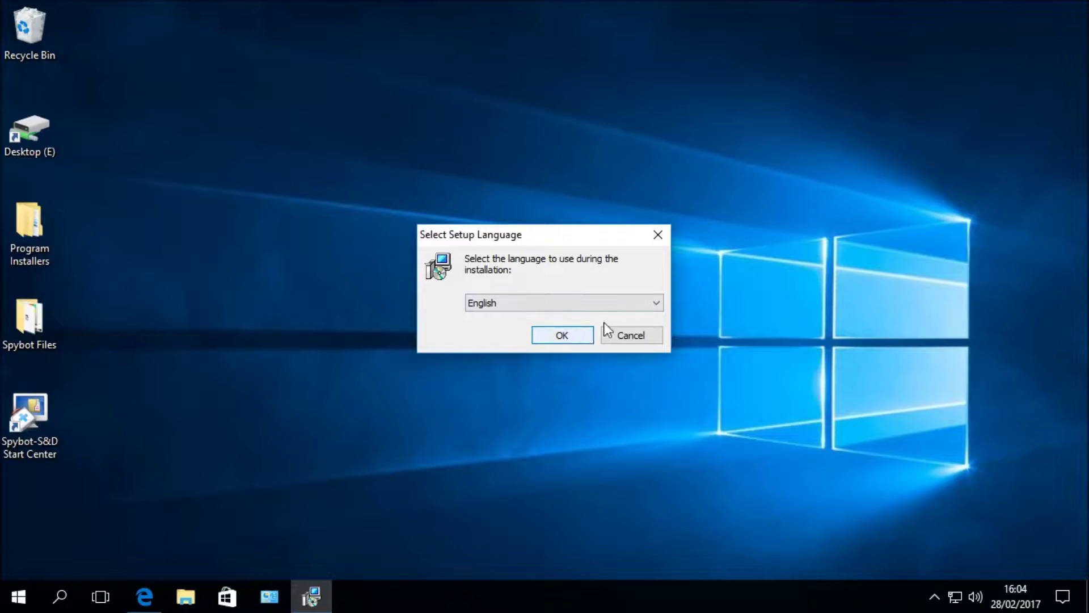
{"action": "left_click", "coordinate": [650, 304]}
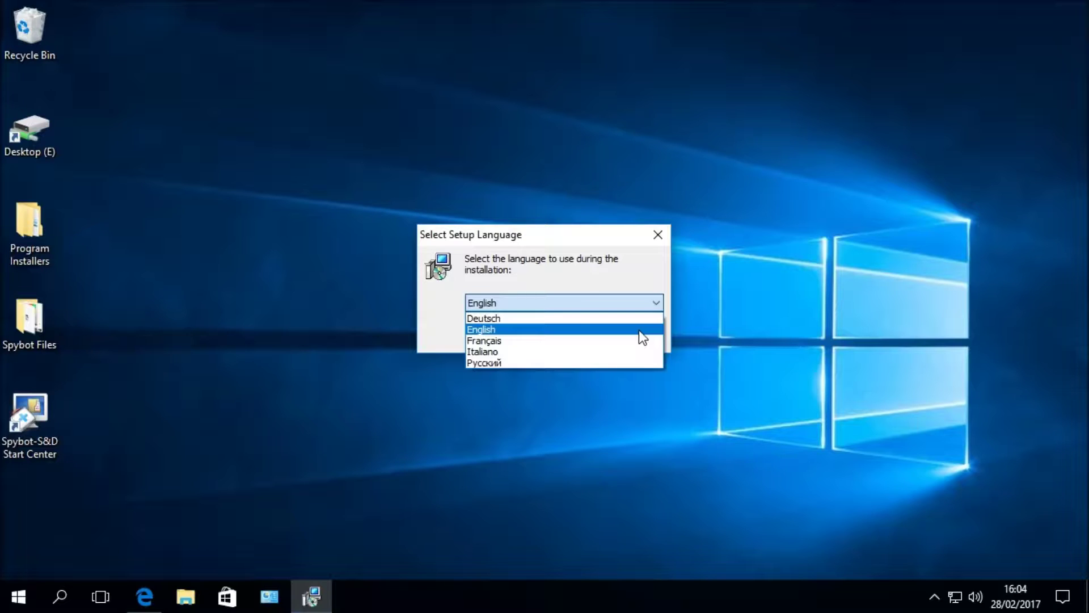
{"action": "left_click", "coordinate": [639, 330]}
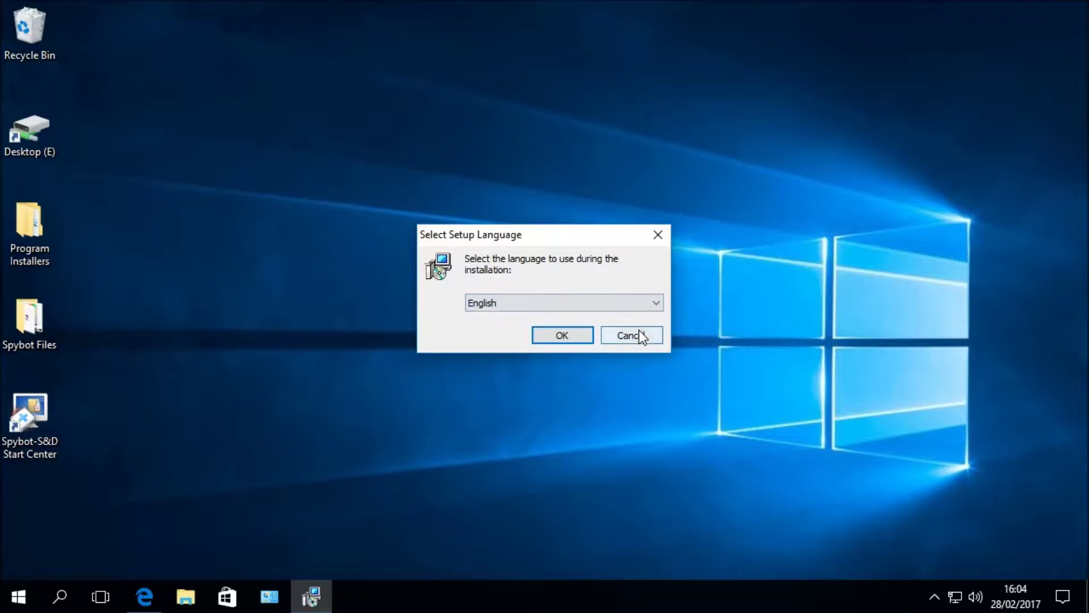
{"action": "left_click", "coordinate": [569, 335]}
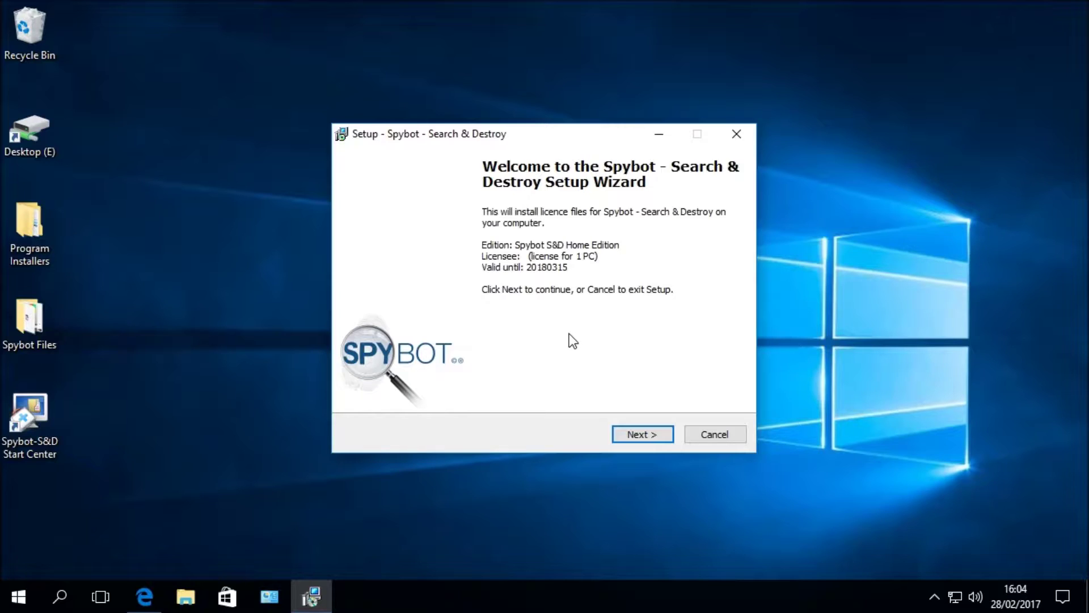
Advance the Home Edition licence setup past its Welcome page
{"action": "left_click", "coordinate": [616, 434]}
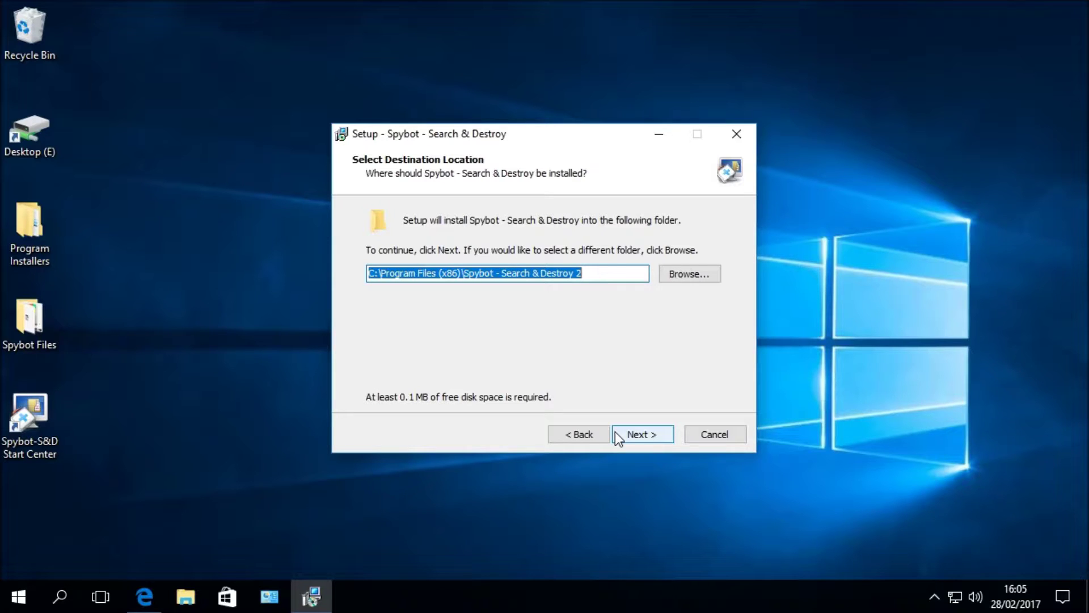
Keep the default folder C:\Program Files (x86)\Spybot - Search & Destroy 2, pass the installation check, and finish setup
{"action": "key", "text": "End"}
{"action": "left_click", "coordinate": [615, 432]}
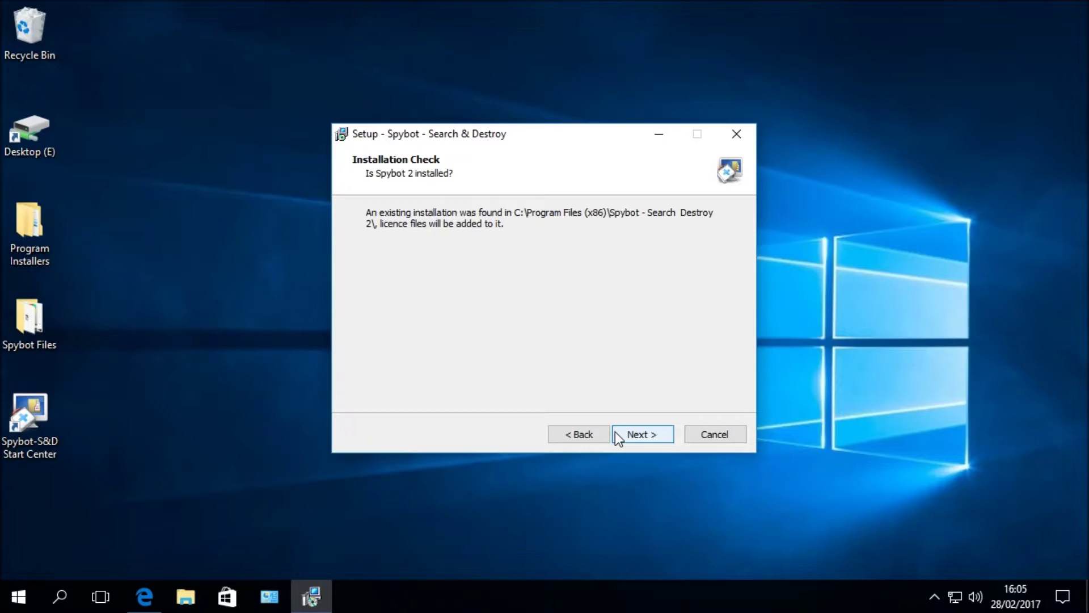
{"action": "left_click", "coordinate": [616, 432]}
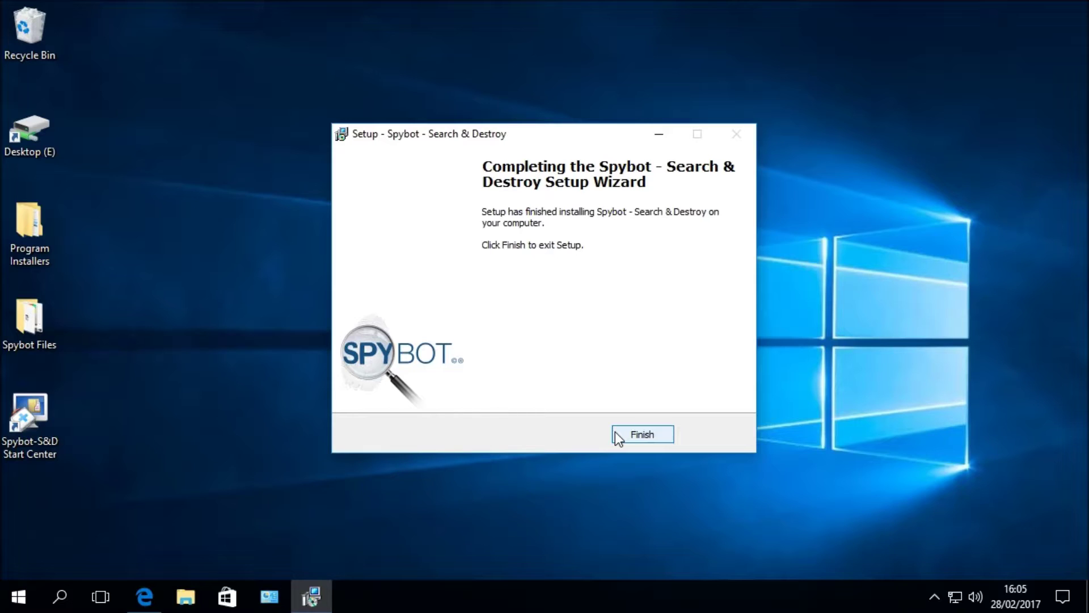
{"action": "left_click", "coordinate": [618, 435]}
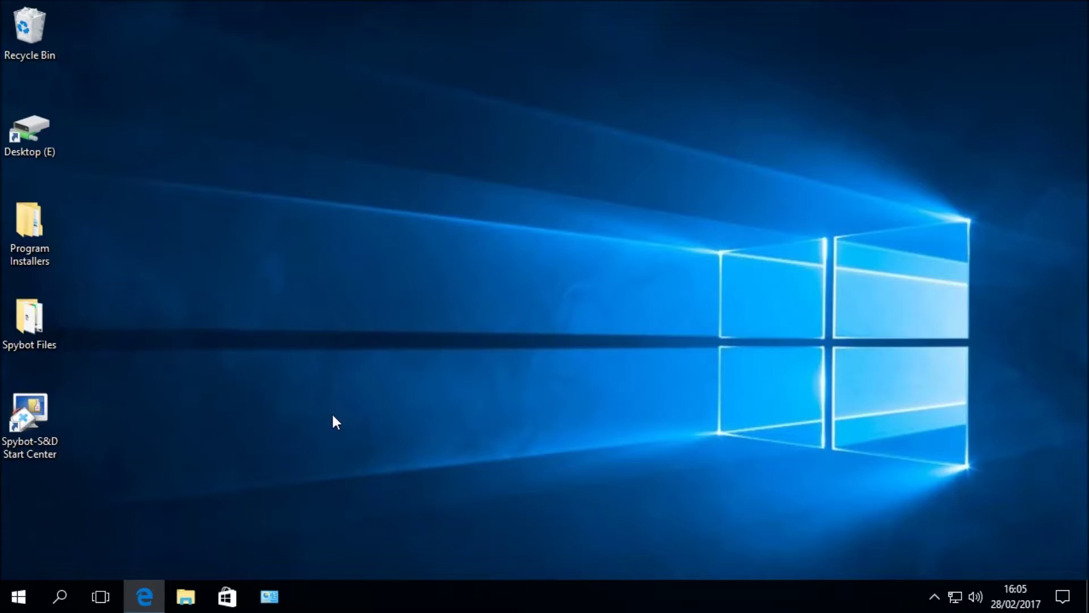
Relaunch the Spybot-S&D Start Center desktop icon as administrator, approving the UAC prompt
{"action": "double_click", "coordinate": [40, 418]}
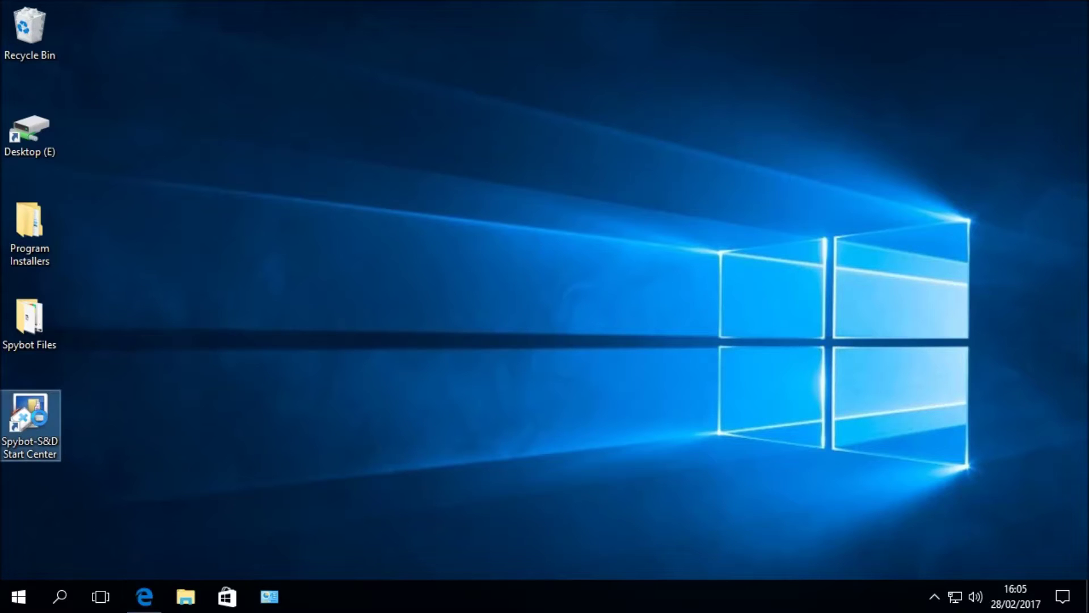
{"action": "right_click", "coordinate": [40, 418]}
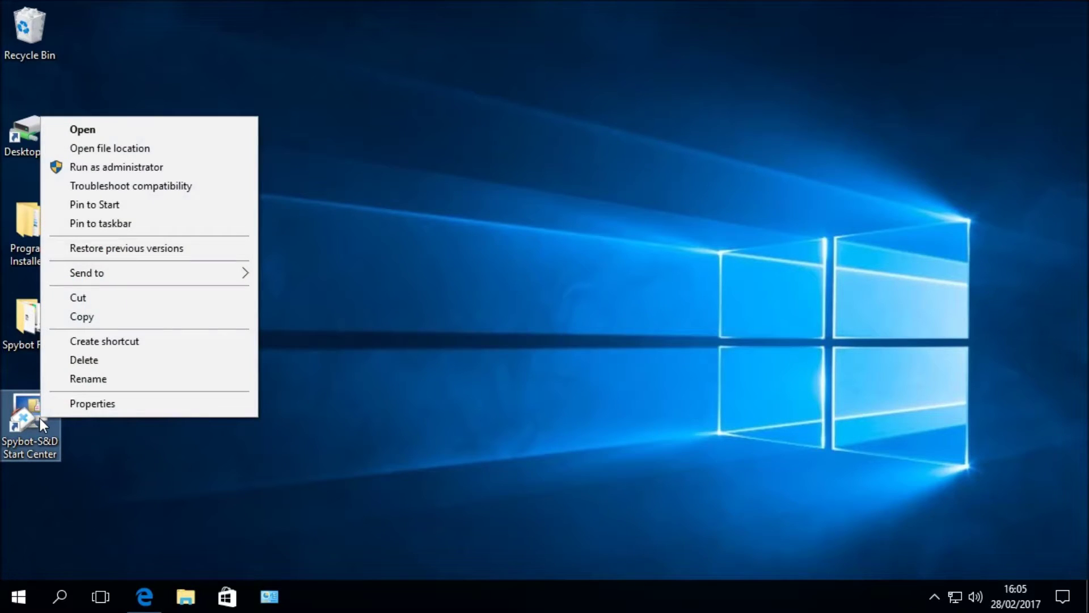
{"action": "left_click", "coordinate": [131, 167]}
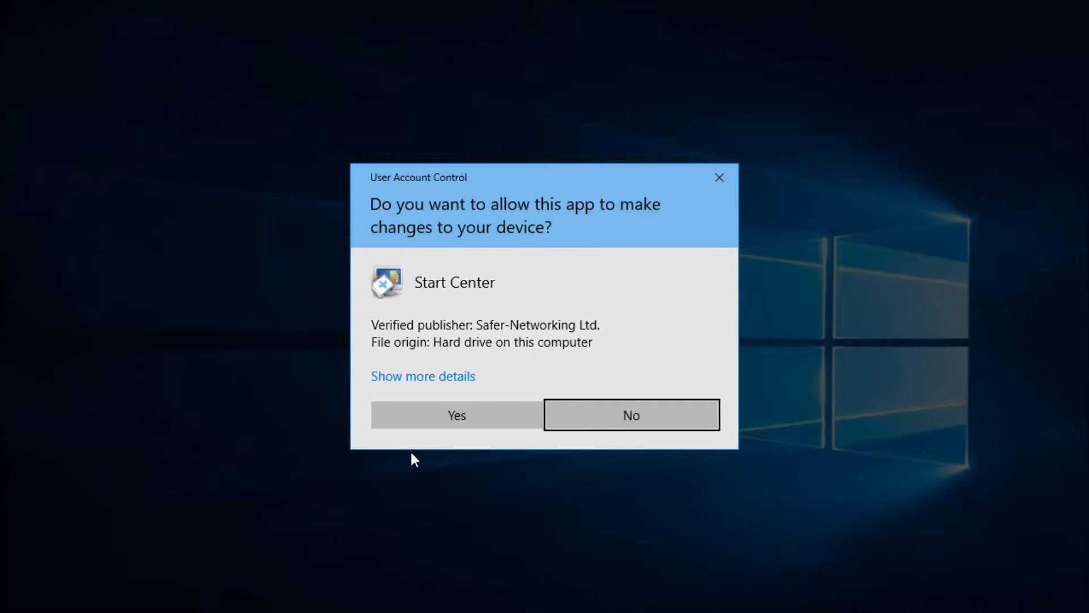
{"action": "left_click", "coordinate": [438, 419]}
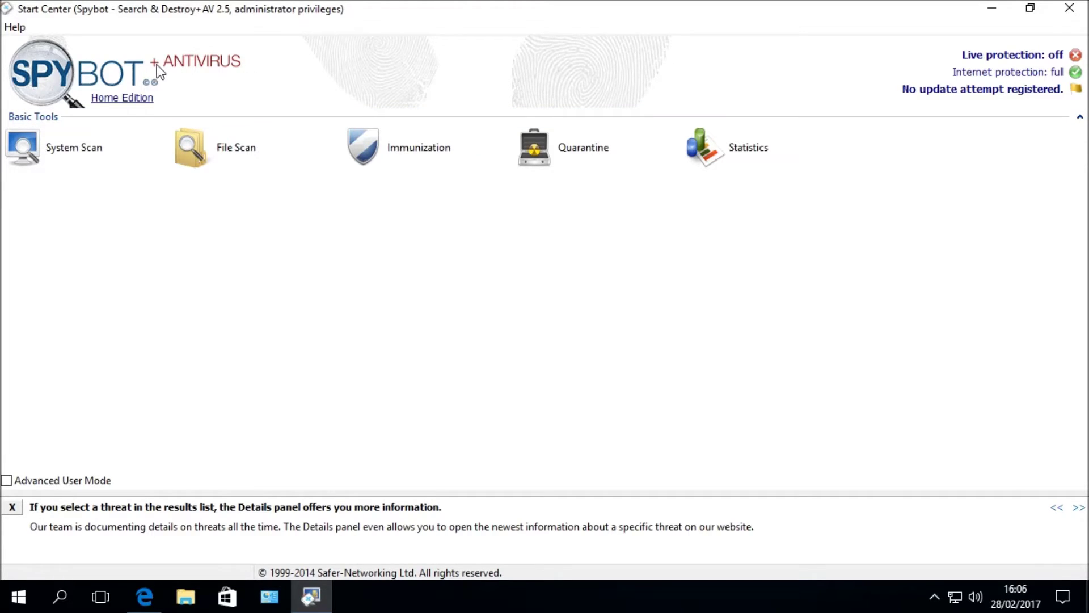
Open the Home Edition licence overview's Your Licence tab, showing 1 PC until March 15, 2018
{"action": "left_click", "coordinate": [121, 100]}
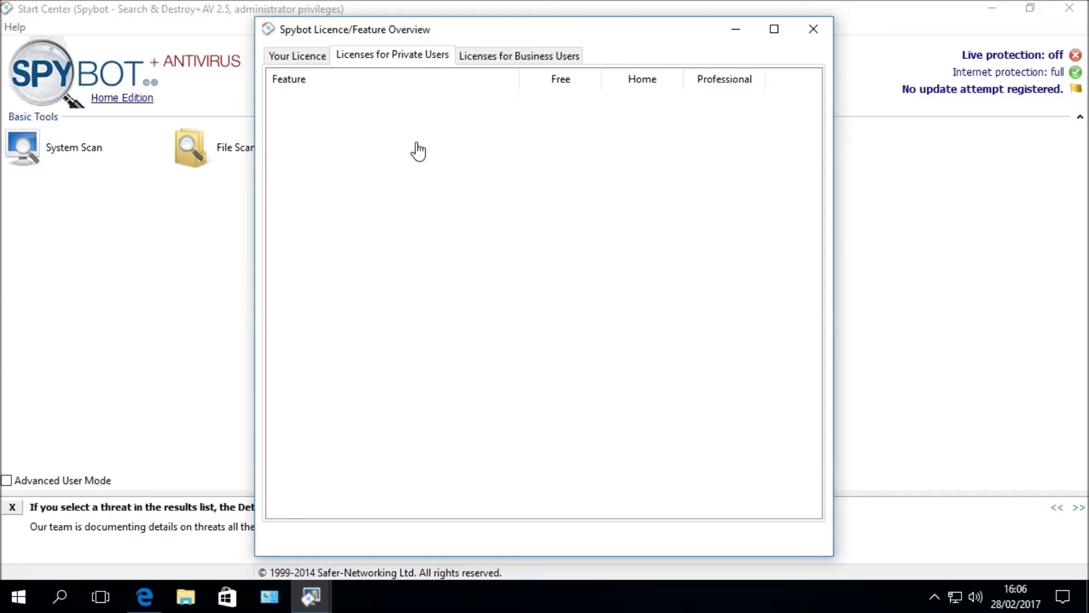
{"action": "left_click", "coordinate": [317, 59]}
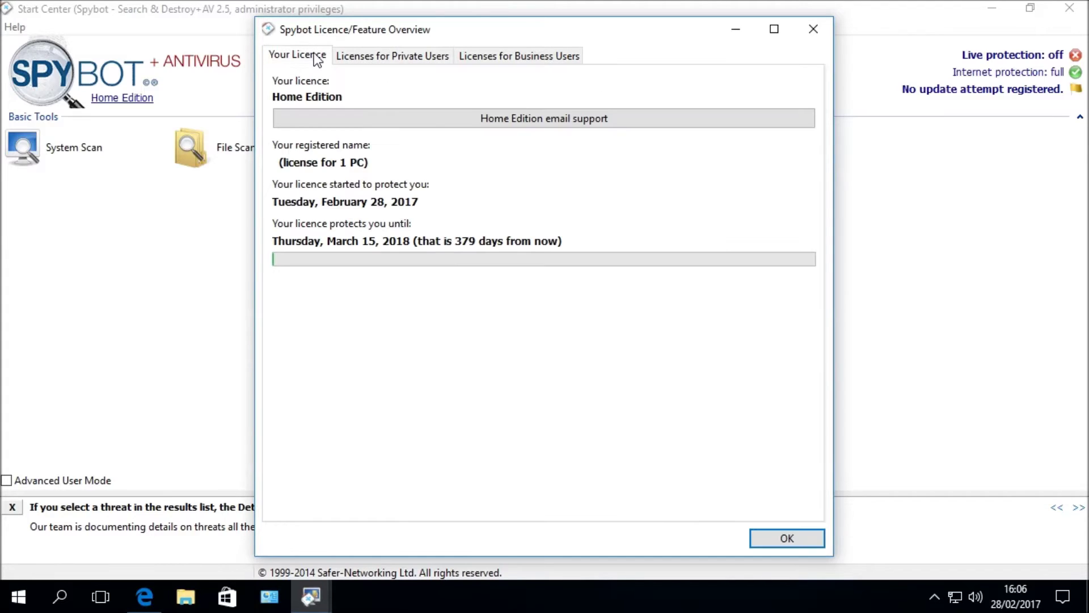